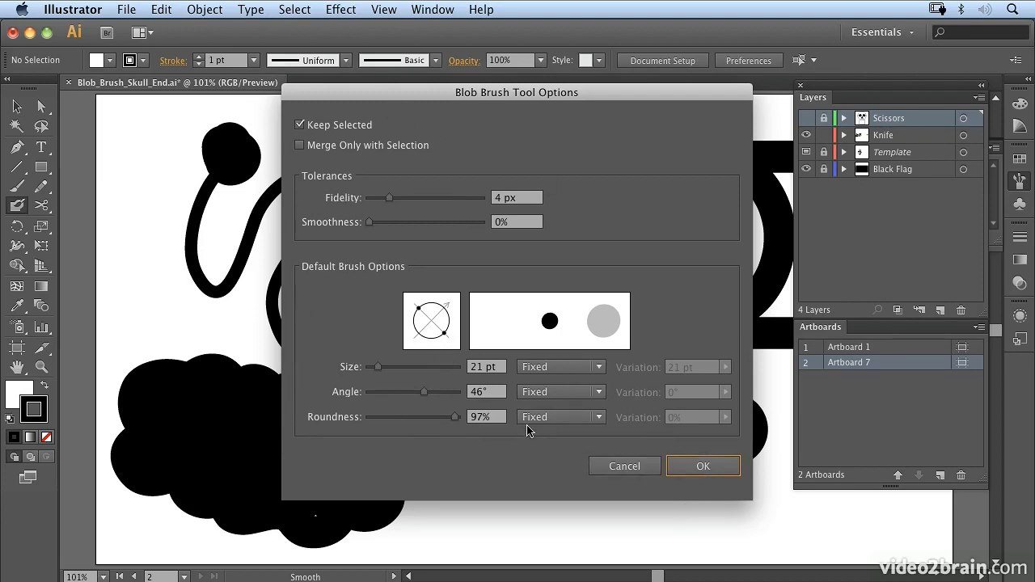
Accept the current Blob Brush tool options
{"action": "left_click", "coordinate": [702, 466]}
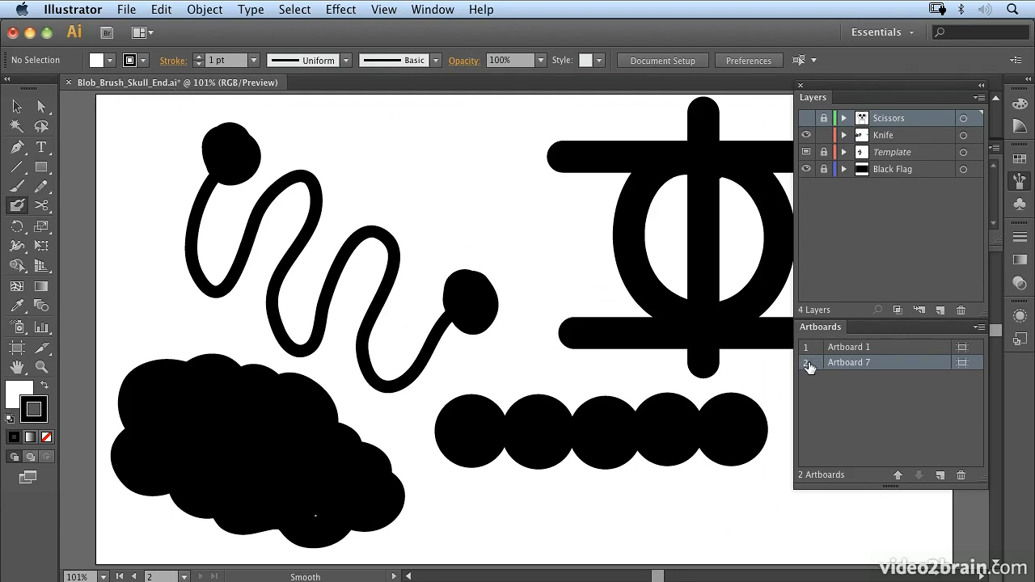
{"action": "left_click", "coordinate": [421, 11]}
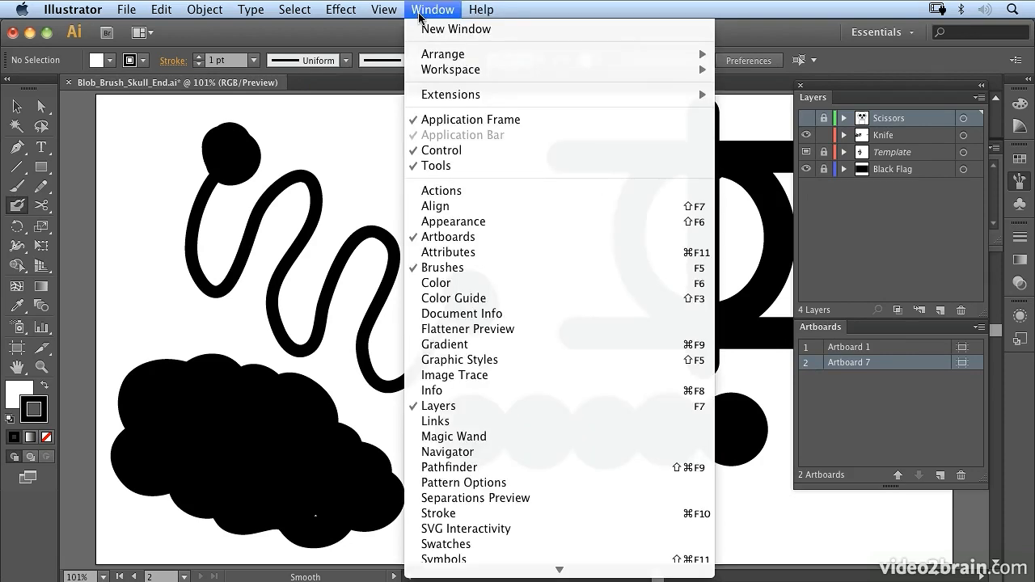
{"action": "left_click", "coordinate": [419, 13]}
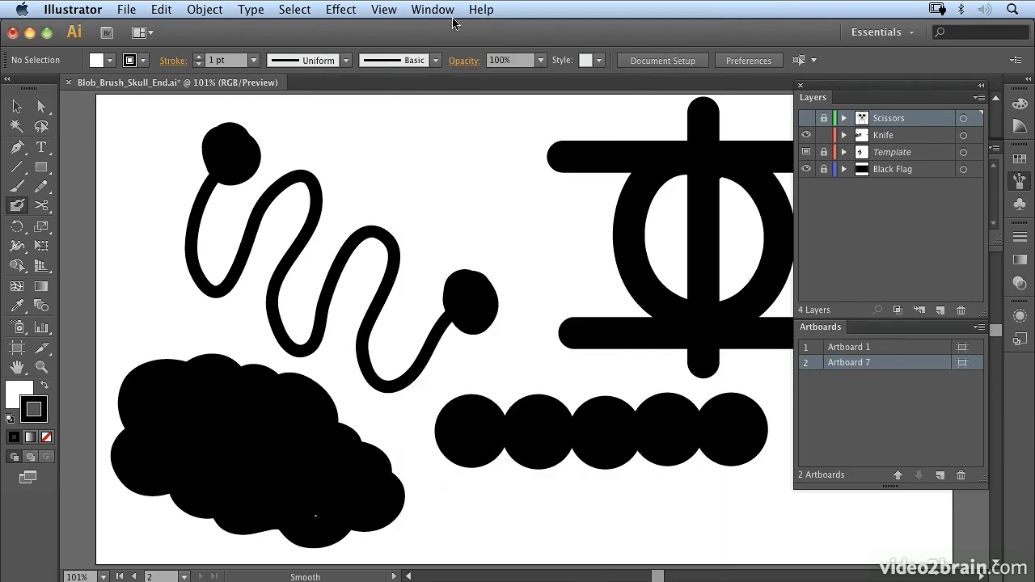
Make the Knife layer active and delete all the black brush artwork on the artboard
{"action": "left_click", "coordinate": [17, 207]}
{"action": "left_click", "coordinate": [885, 135]}
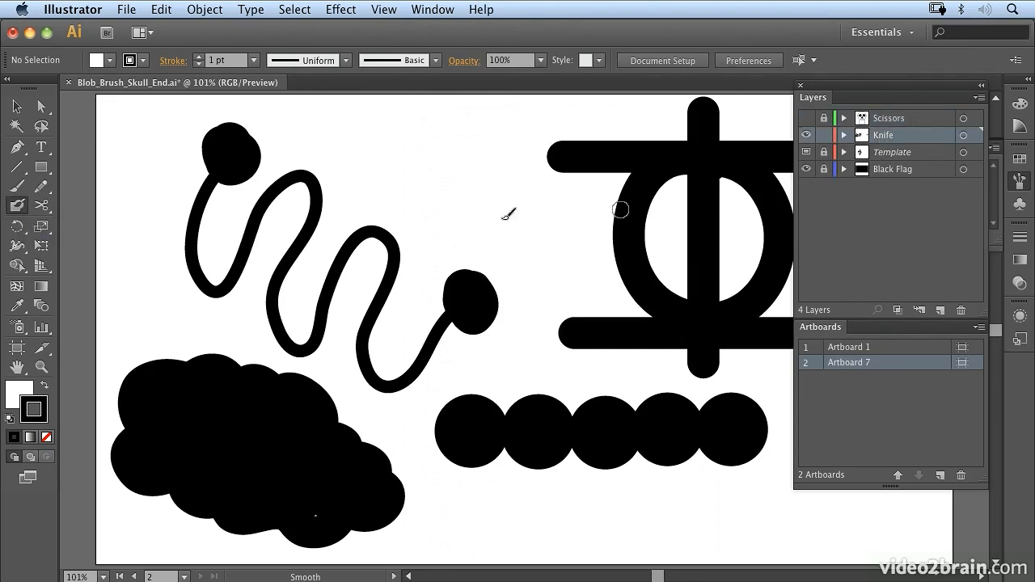
{"action": "left_click", "coordinate": [17, 106]}
{"action": "left_click_drag", "start_coordinate": [126, 146], "coordinate": [754, 474]}
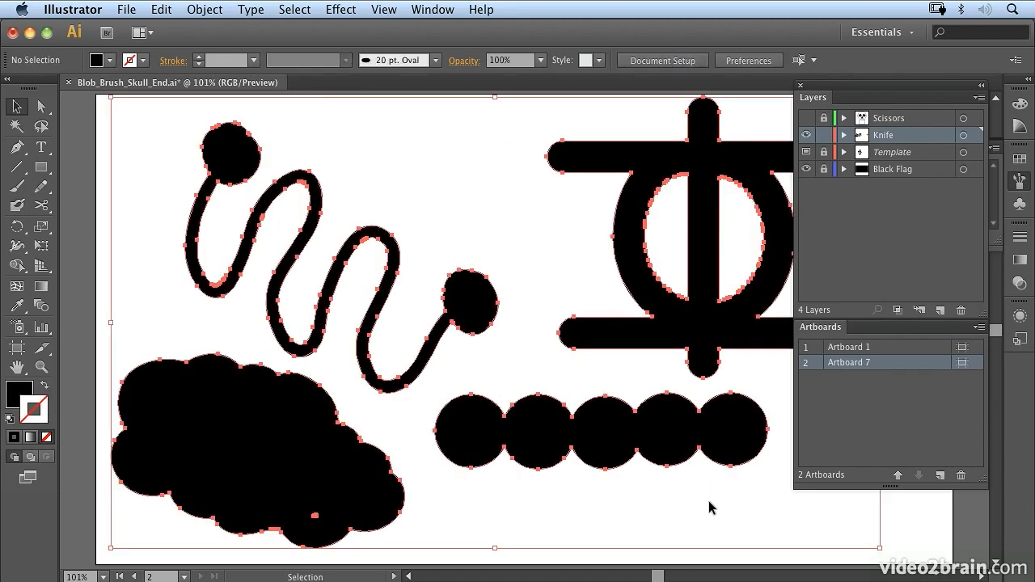
{"action": "key", "text": "Delete"}
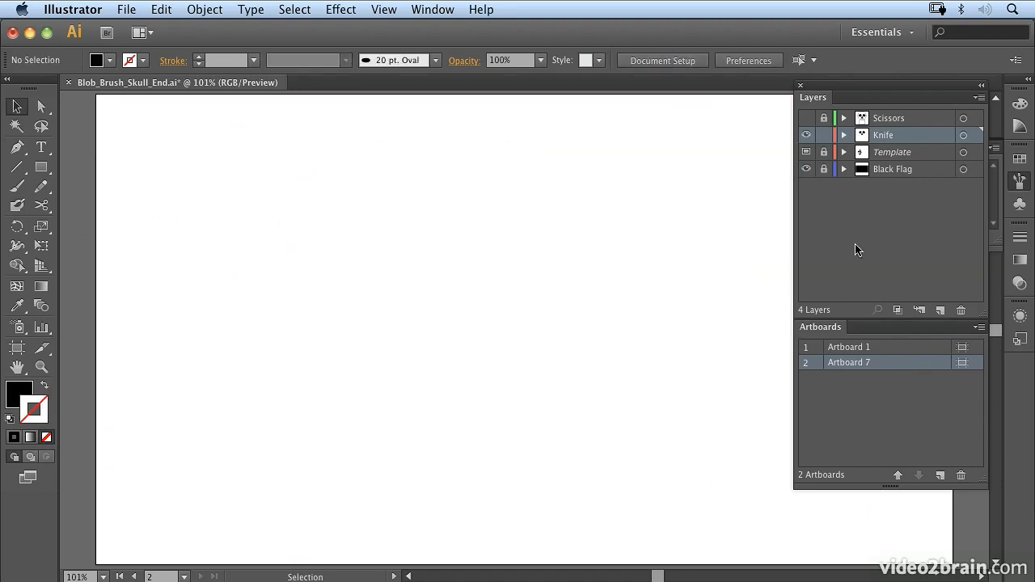
Open the Artistic_Calligraphic brush library and enlarge it so that all its brushes are visible
{"action": "left_click", "coordinate": [1020, 183]}
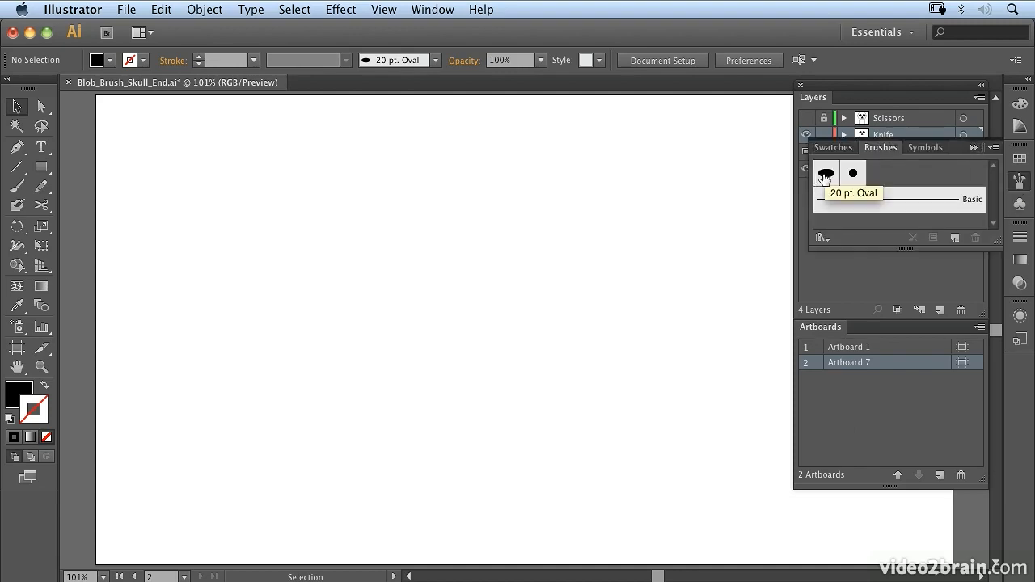
{"action": "left_click", "coordinate": [826, 174]}
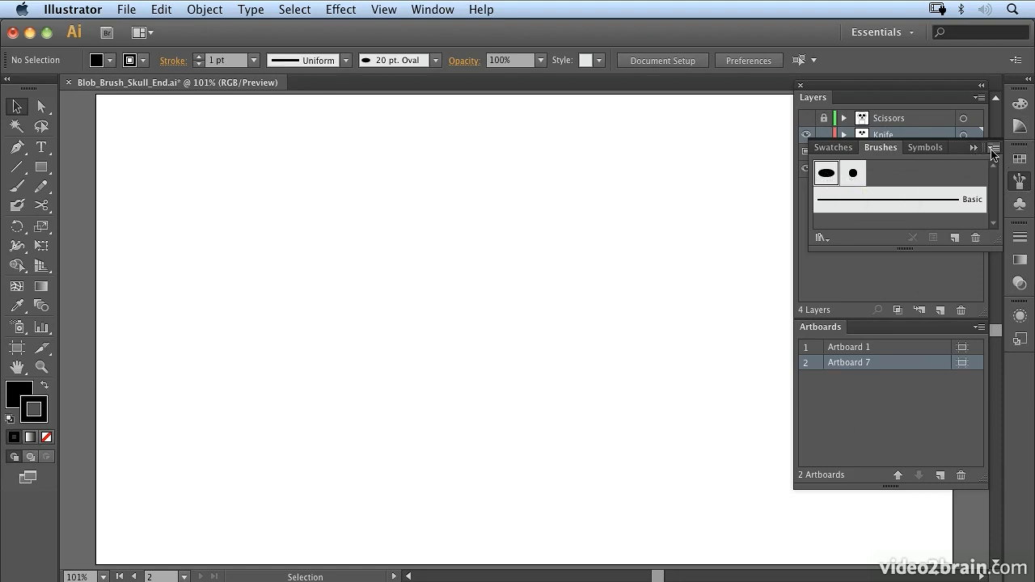
{"action": "left_click", "coordinate": [994, 152]}
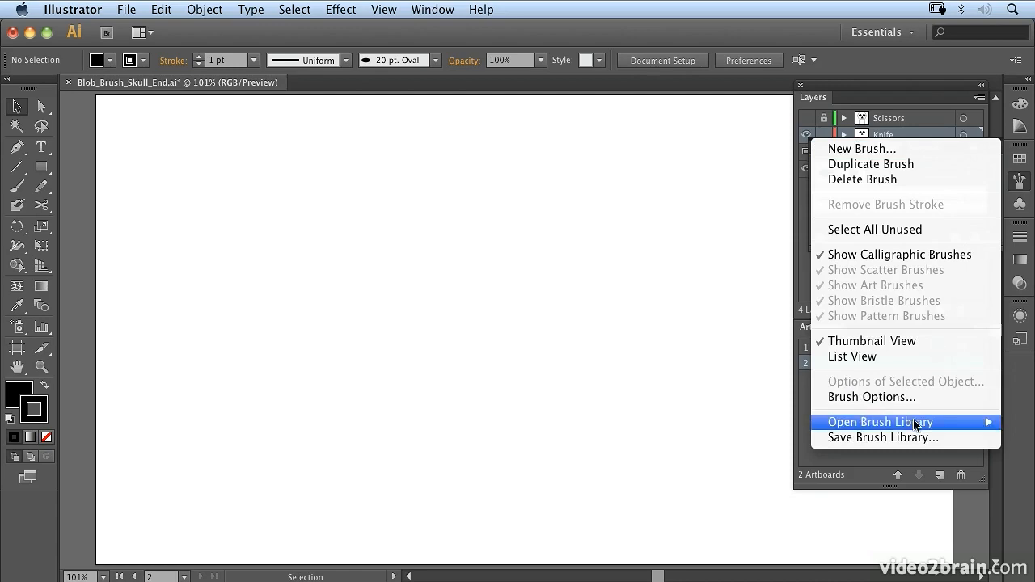
{"action": "mouse_move", "coordinate": [915, 426]}
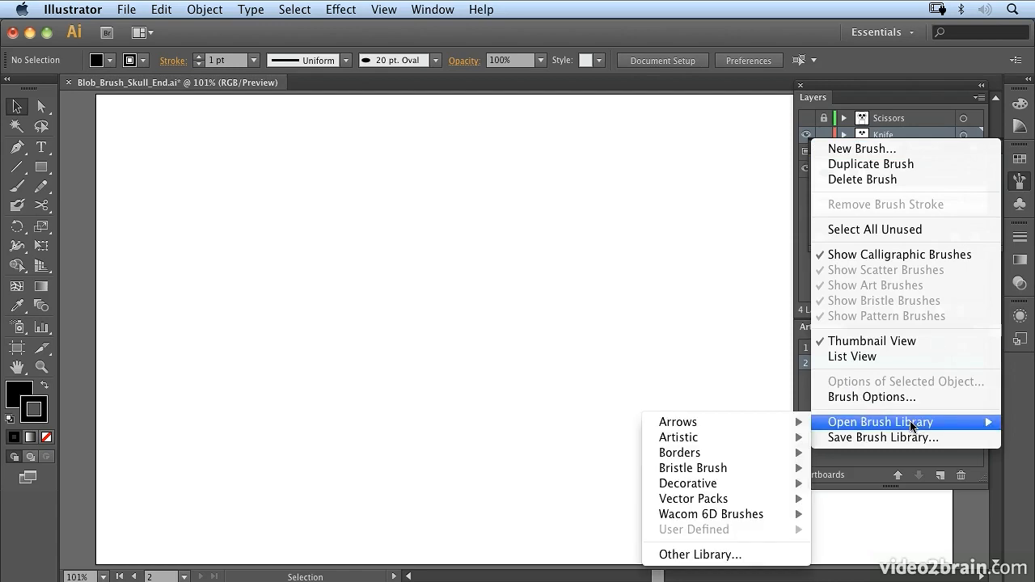
{"action": "mouse_move", "coordinate": [781, 423]}
{"action": "mouse_move", "coordinate": [739, 437]}
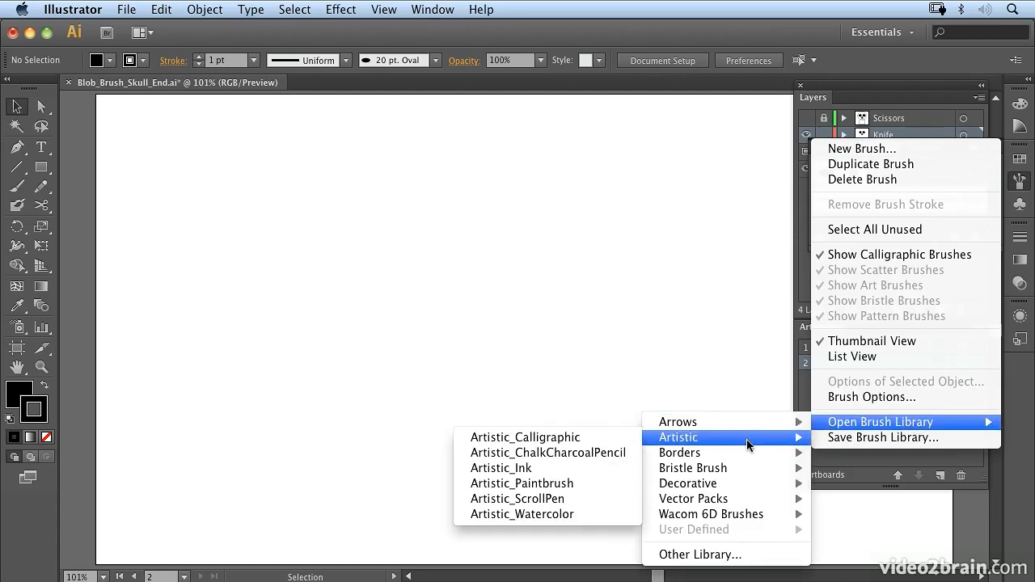
{"action": "left_click", "coordinate": [602, 444]}
{"action": "mouse_move", "coordinate": [570, 265]}
{"action": "left_mouse_down"}
{"action": "mouse_move", "coordinate": [745, 175]}
{"action": "mouse_move", "coordinate": [744, 92]}
{"action": "left_mouse_up"}
{"action": "left_click_drag", "start_coordinate": [782, 230], "coordinate": [796, 444]}
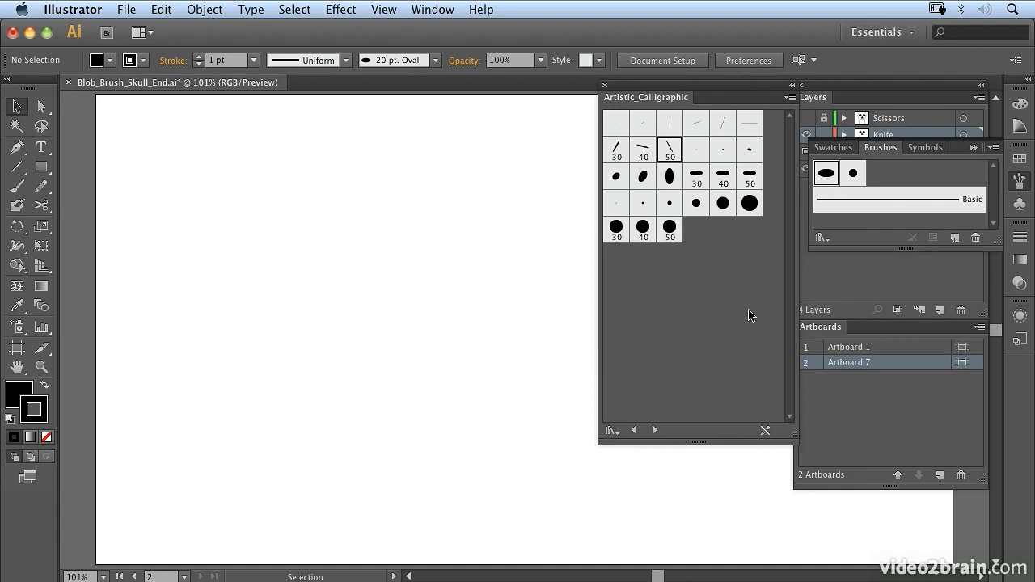
Add the 50 pt. Flat, 40 pt. Flat, 40 pt. Oval and 5 pt. Round library brushes to the document, and close the library
{"action": "left_click", "coordinate": [659, 156]}
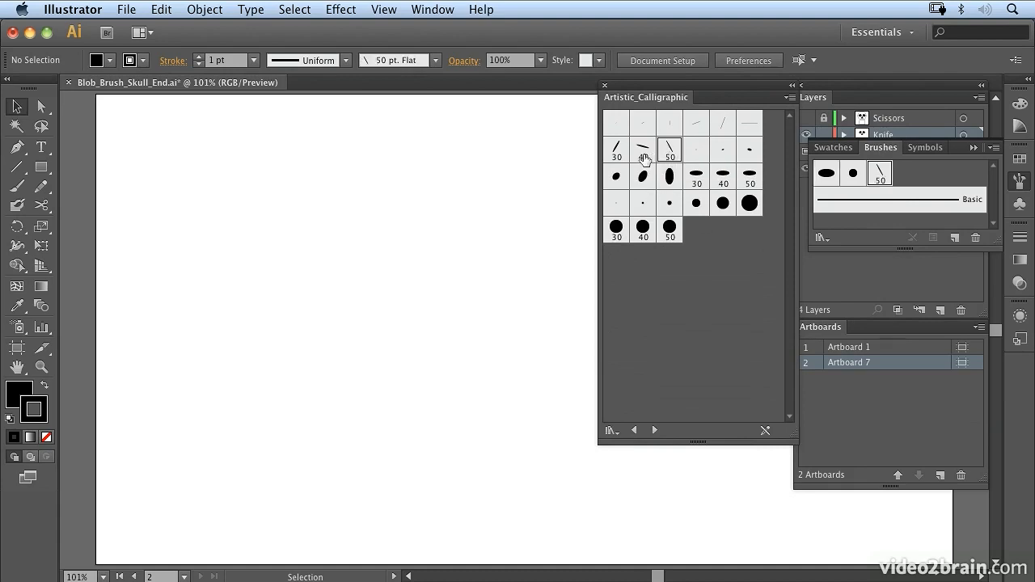
{"action": "left_click", "coordinate": [643, 150]}
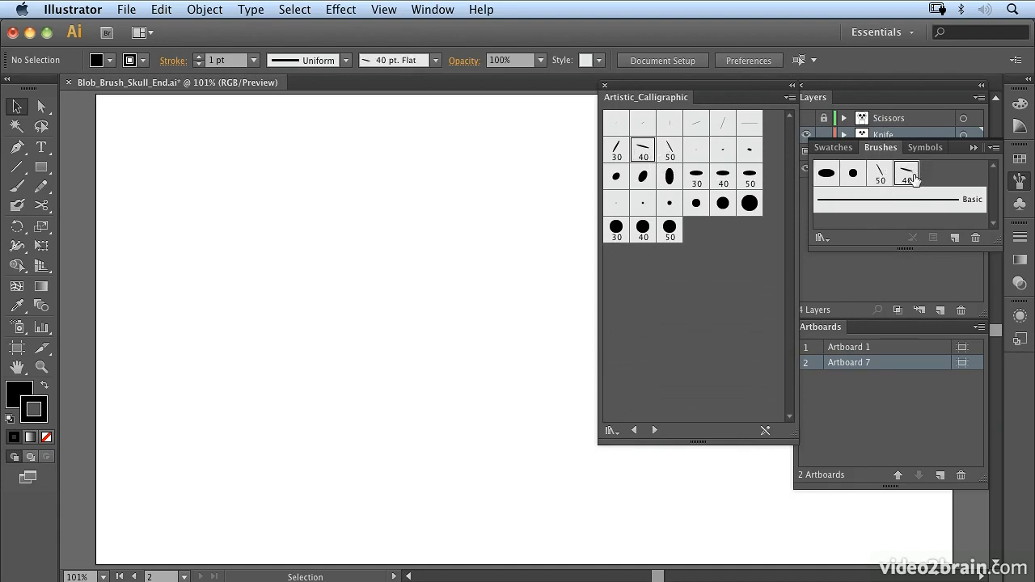
{"action": "left_click", "coordinate": [723, 176]}
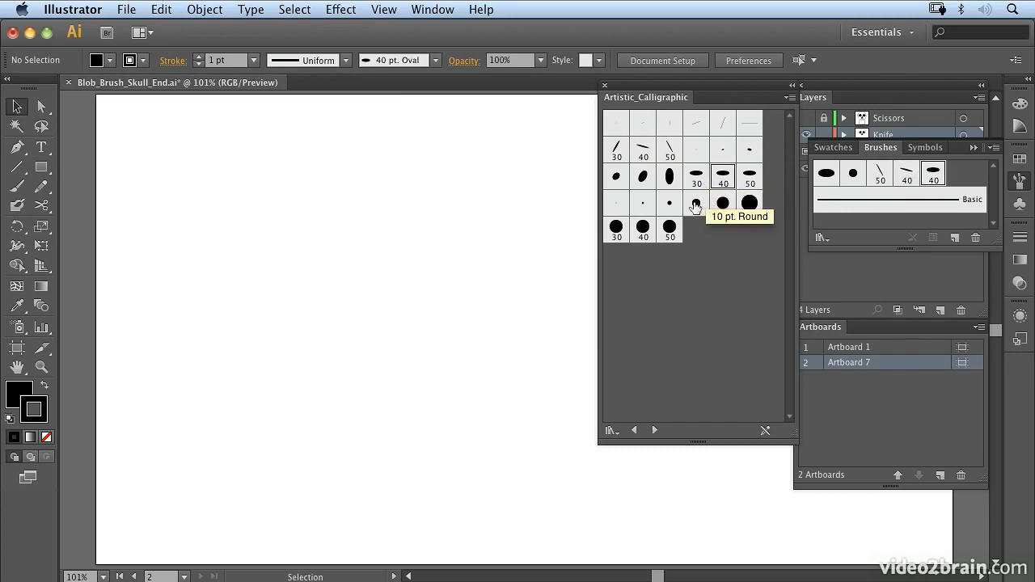
{"action": "left_click", "coordinate": [670, 203]}
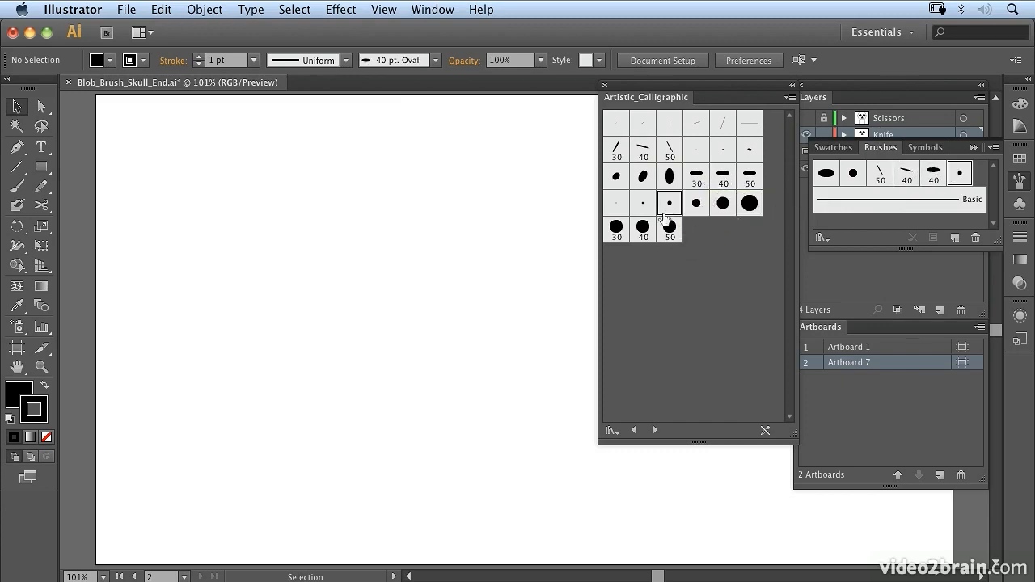
{"action": "left_click", "coordinate": [604, 87]}
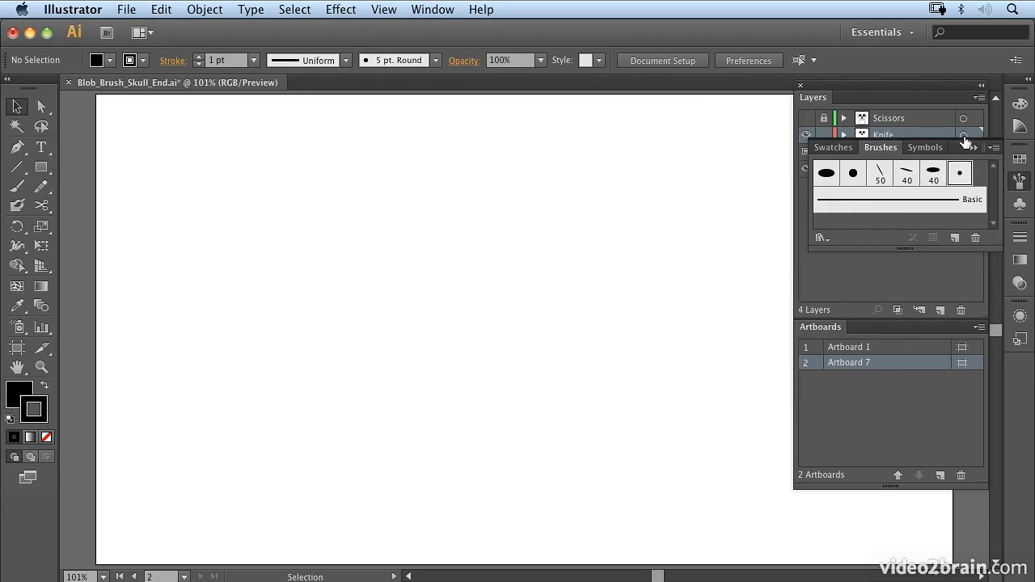
Paint three separate wavy Blob Brush strokes using the 50 pt. Flat, 40 pt. Flat and 40 pt. Oval brushes
{"action": "left_click", "coordinate": [883, 177]}
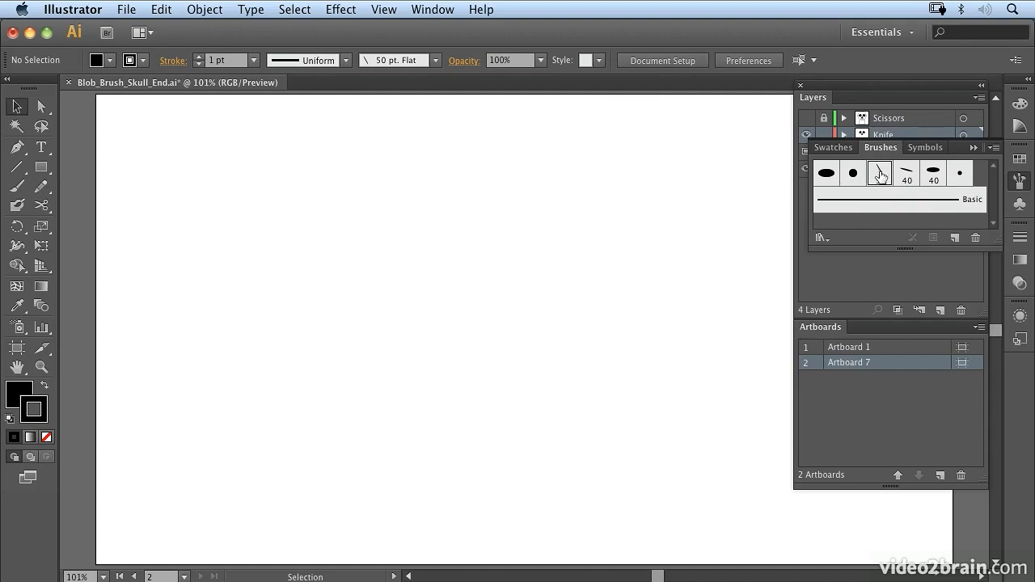
{"action": "left_click", "coordinate": [17, 204]}
{"action": "mouse_move", "coordinate": [186, 186]}
{"action": "left_mouse_down"}
{"action": "mouse_move", "coordinate": [227, 225]}
{"action": "mouse_move", "coordinate": [336, 233]}
{"action": "mouse_move", "coordinate": [352, 376]}
{"action": "mouse_move", "coordinate": [398, 357]}
{"action": "mouse_move", "coordinate": [455, 451]}
{"action": "mouse_move", "coordinate": [481, 467]}
{"action": "mouse_move", "coordinate": [515, 478]}
{"action": "mouse_move", "coordinate": [591, 441]}
{"action": "mouse_move", "coordinate": [586, 482]}
{"action": "mouse_move", "coordinate": [626, 511]}
{"action": "mouse_move", "coordinate": [767, 534]}
{"action": "left_mouse_up"}
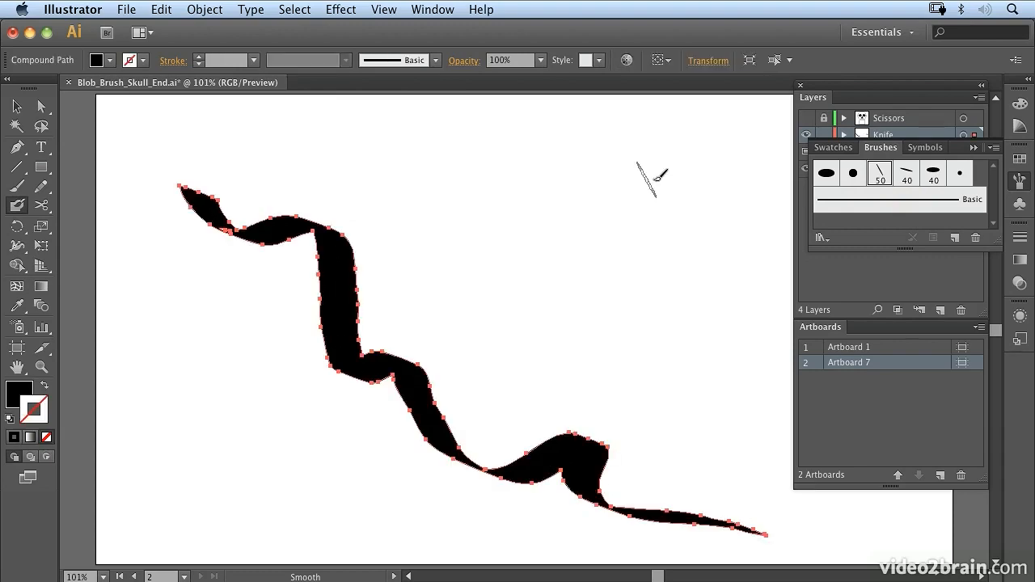
{"action": "left_click", "coordinate": [907, 173]}
{"action": "mouse_move", "coordinate": [555, 162]}
{"action": "left_mouse_down"}
{"action": "mouse_move", "coordinate": [517, 259]}
{"action": "mouse_move", "coordinate": [525, 287]}
{"action": "mouse_move", "coordinate": [584, 247]}
{"action": "mouse_move", "coordinate": [590, 279]}
{"action": "mouse_move", "coordinate": [567, 356]}
{"action": "mouse_move", "coordinate": [644, 311]}
{"action": "mouse_move", "coordinate": [635, 366]}
{"action": "mouse_move", "coordinate": [692, 405]}
{"action": "left_mouse_up"}
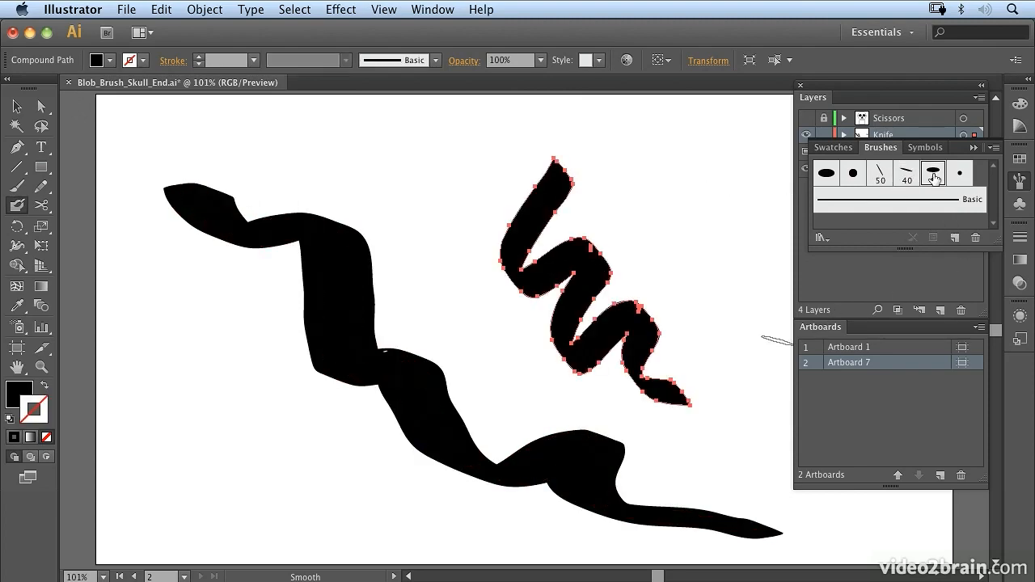
{"action": "left_click", "coordinate": [933, 173]}
{"action": "mouse_move", "coordinate": [404, 150]}
{"action": "left_mouse_down"}
{"action": "mouse_move", "coordinate": [398, 181]}
{"action": "mouse_move", "coordinate": [444, 152]}
{"action": "mouse_move", "coordinate": [457, 177]}
{"action": "mouse_move", "coordinate": [425, 264]}
{"action": "mouse_move", "coordinate": [465, 300]}
{"action": "left_mouse_up"}
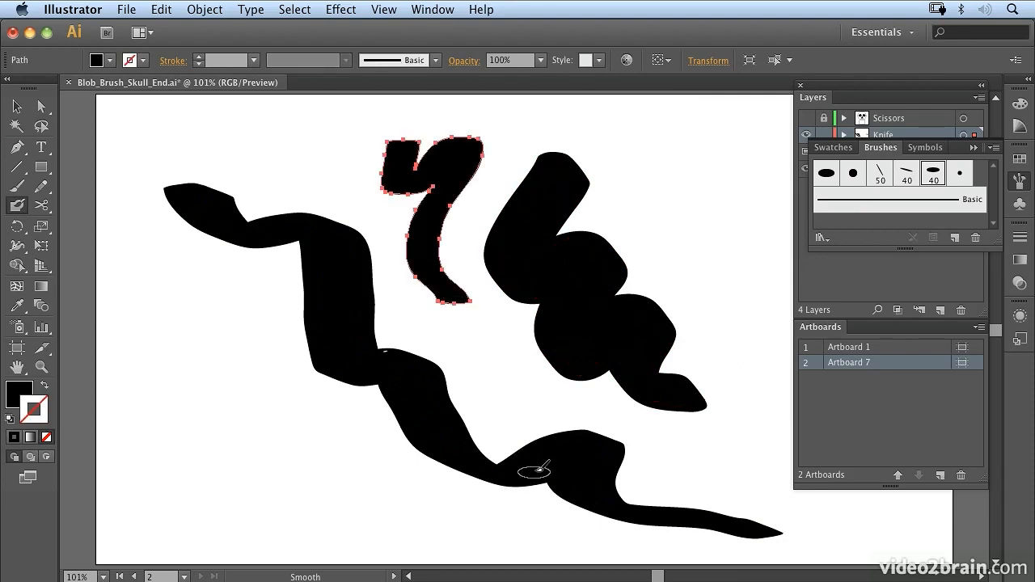
Paint a thin wavy stroke with the 5 pt. Round brush and try the 50 pt. Flat brush on it
{"action": "left_click", "coordinate": [959, 173]}
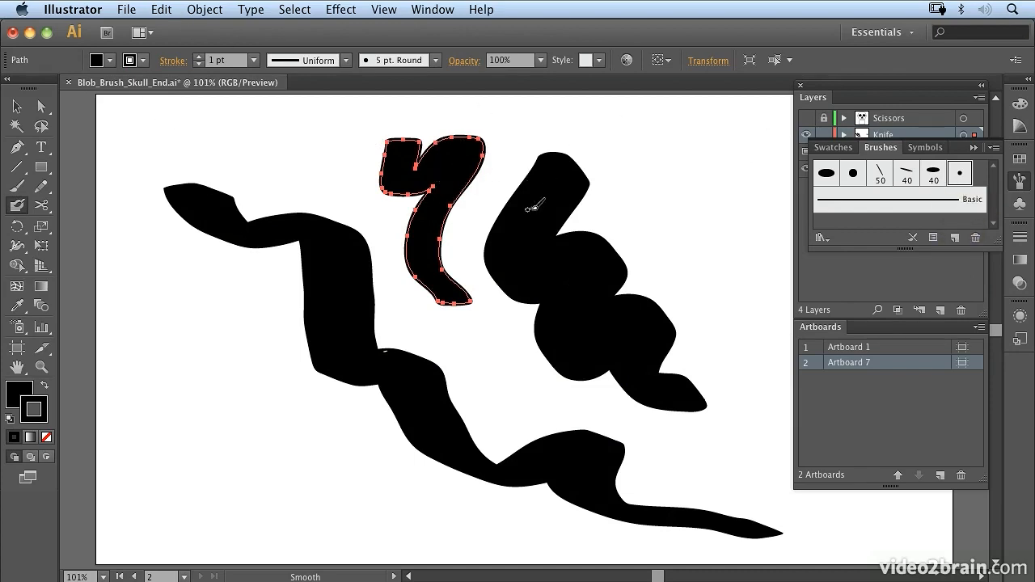
{"action": "mouse_move", "coordinate": [686, 156]}
{"action": "left_mouse_down"}
{"action": "mouse_move", "coordinate": [651, 212]}
{"action": "mouse_move", "coordinate": [725, 189]}
{"action": "mouse_move", "coordinate": [701, 254]}
{"action": "mouse_move", "coordinate": [757, 291]}
{"action": "left_mouse_up"}
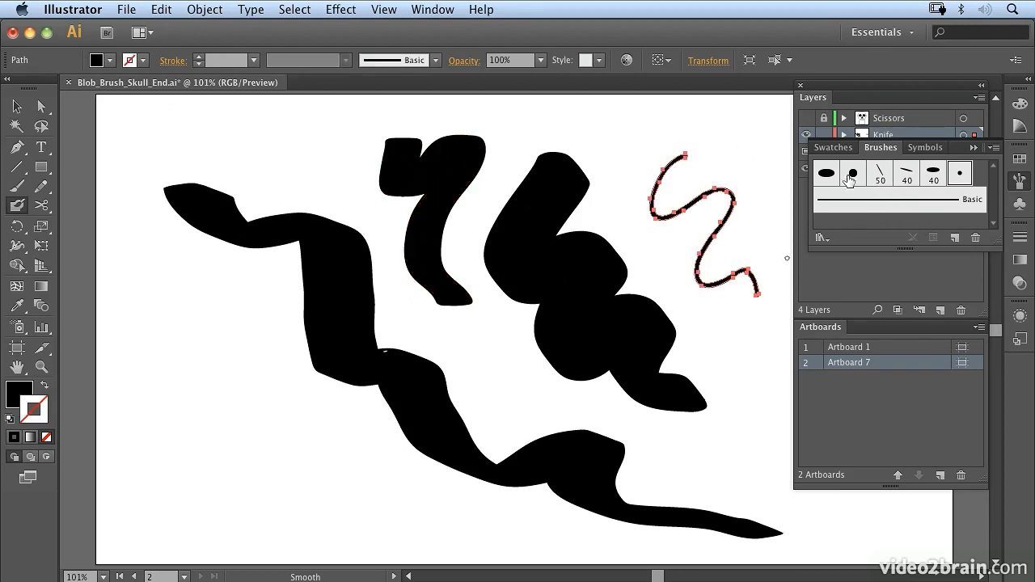
{"action": "left_click", "coordinate": [879, 175]}
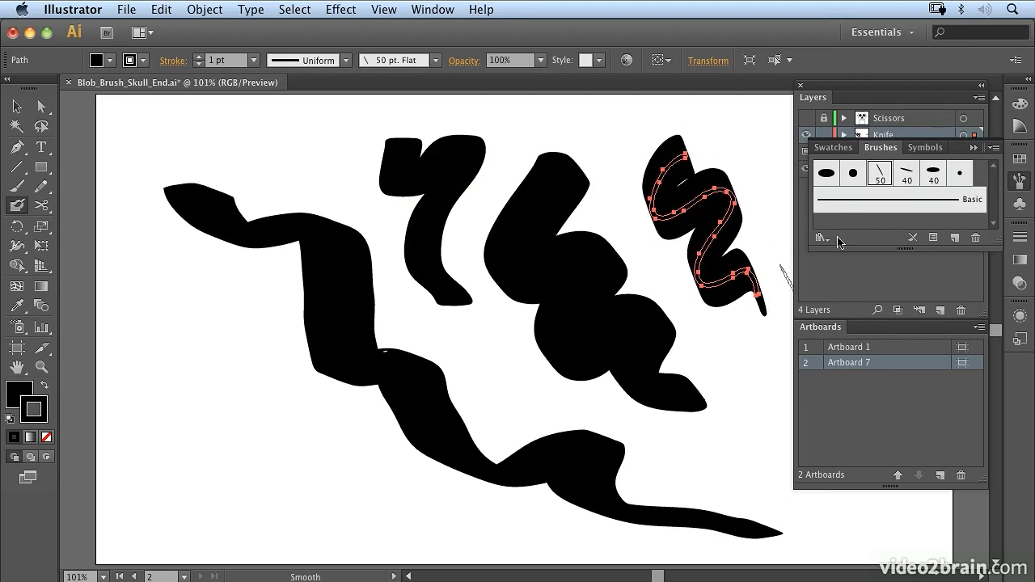
{"action": "left_click", "coordinate": [863, 197]}
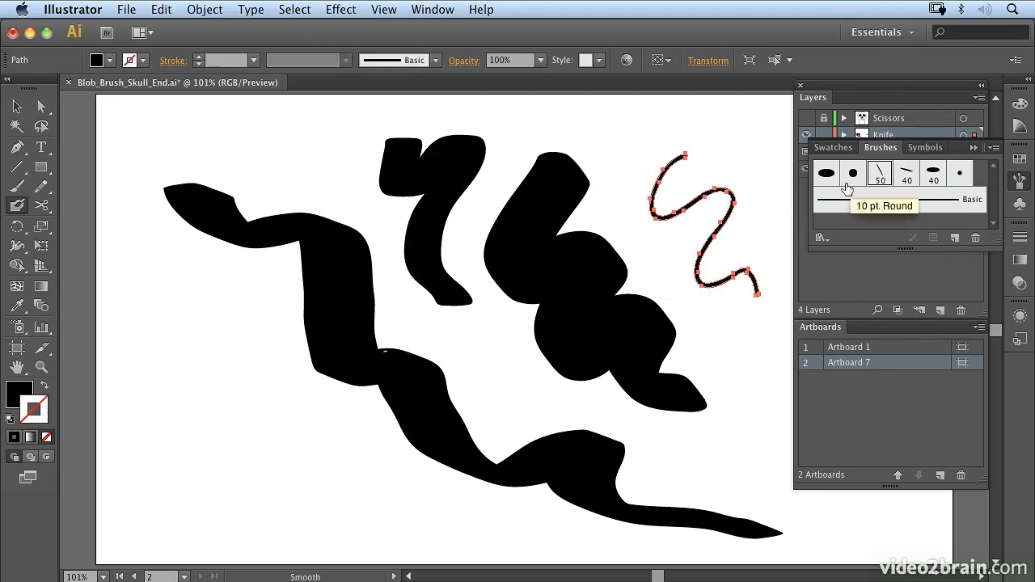
Turn off Keep Selected in the Blob Brush tool options
{"action": "double_click", "coordinate": [16, 207]}
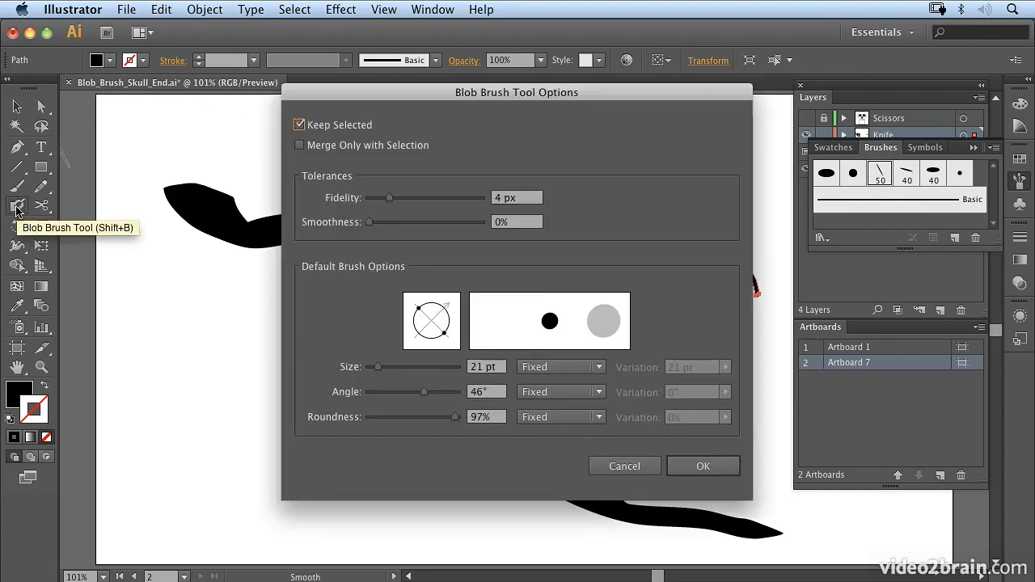
{"action": "left_click", "coordinate": [299, 125]}
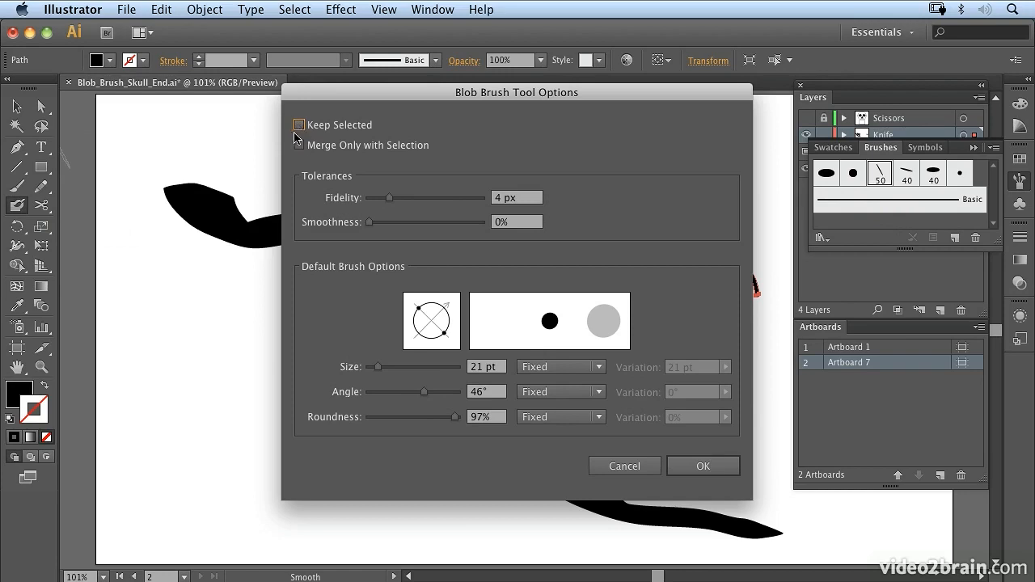
{"action": "left_click", "coordinate": [704, 467]}
Paint overlapping Blob Brush strokes in the artboard's lower left with the 50 pt. Flat, 40 pt. Flat and 5 pt. Round brushes
{"action": "mouse_move", "coordinate": [194, 311]}
{"action": "left_mouse_down"}
{"action": "mouse_move", "coordinate": [170, 307]}
{"action": "mouse_move", "coordinate": [263, 344]}
{"action": "mouse_move", "coordinate": [317, 472]}
{"action": "mouse_move", "coordinate": [350, 468]}
{"action": "left_mouse_up"}
{"action": "key", "text": "super+shift+a"}
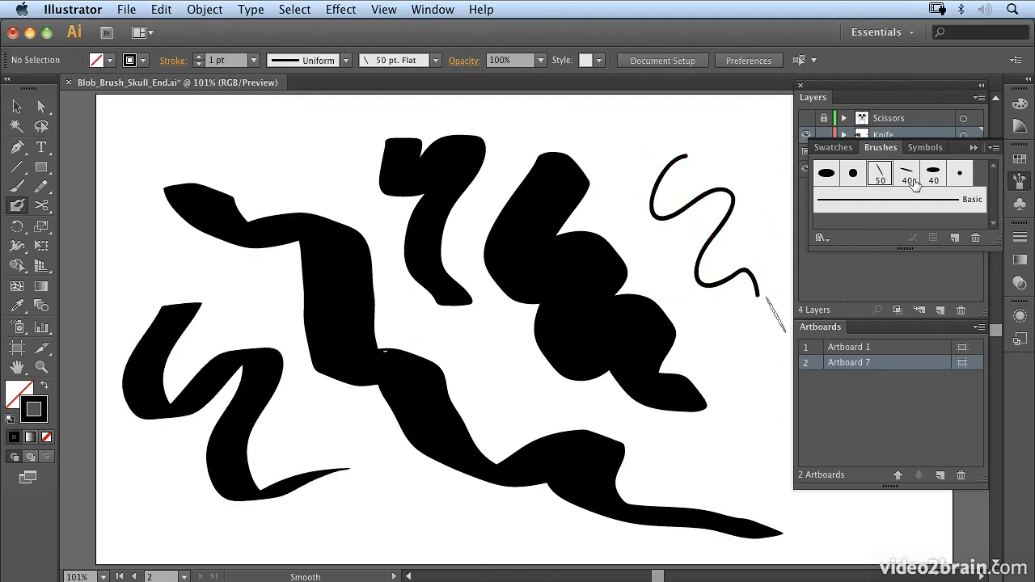
{"action": "mouse_move", "coordinate": [238, 356]}
{"action": "left_mouse_down"}
{"action": "mouse_move", "coordinate": [262, 361]}
{"action": "mouse_move", "coordinate": [258, 405]}
{"action": "mouse_move", "coordinate": [313, 382]}
{"action": "mouse_move", "coordinate": [295, 452]}
{"action": "mouse_move", "coordinate": [351, 444]}
{"action": "mouse_move", "coordinate": [348, 485]}
{"action": "mouse_move", "coordinate": [380, 526]}
{"action": "left_mouse_up"}
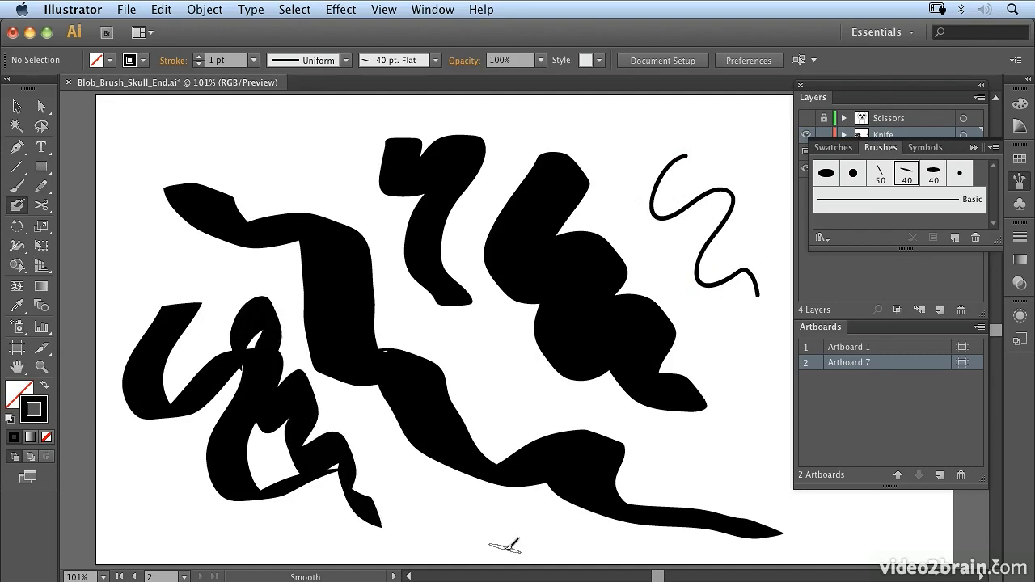
{"action": "left_click", "coordinate": [959, 175]}
{"action": "mouse_move", "coordinate": [231, 455]}
{"action": "left_mouse_down"}
{"action": "mouse_move", "coordinate": [301, 422]}
{"action": "mouse_move", "coordinate": [331, 439]}
{"action": "mouse_move", "coordinate": [243, 507]}
{"action": "mouse_move", "coordinate": [328, 506]}
{"action": "mouse_move", "coordinate": [342, 543]}
{"action": "mouse_move", "coordinate": [356, 526]}
{"action": "left_mouse_up"}
Select all five painted shapes on the artboard and delete them
{"action": "left_click", "coordinate": [17, 106]}
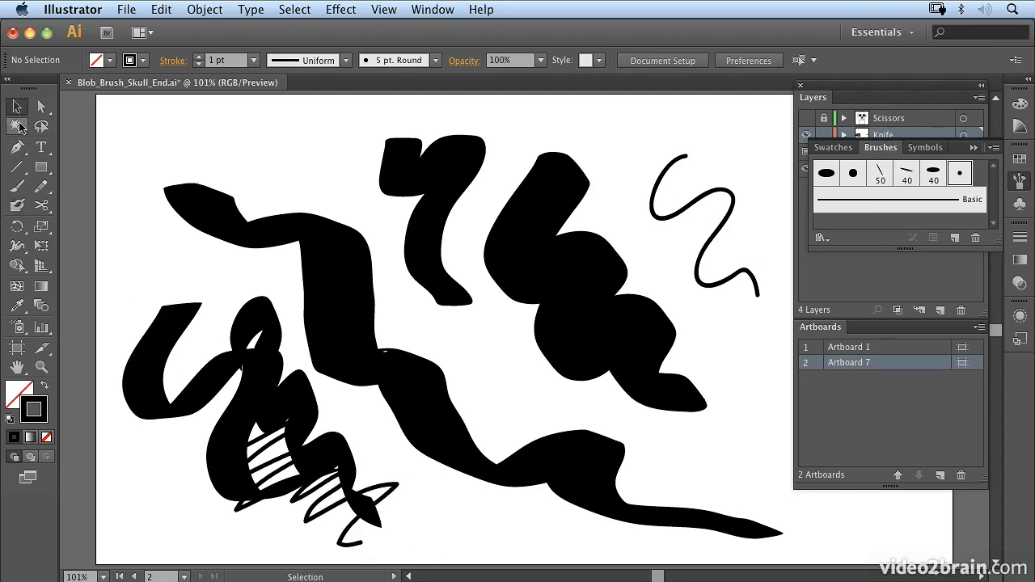
{"action": "left_click", "coordinate": [226, 373]}
{"action": "left_click", "coordinate": [437, 416], "text": "shift"}
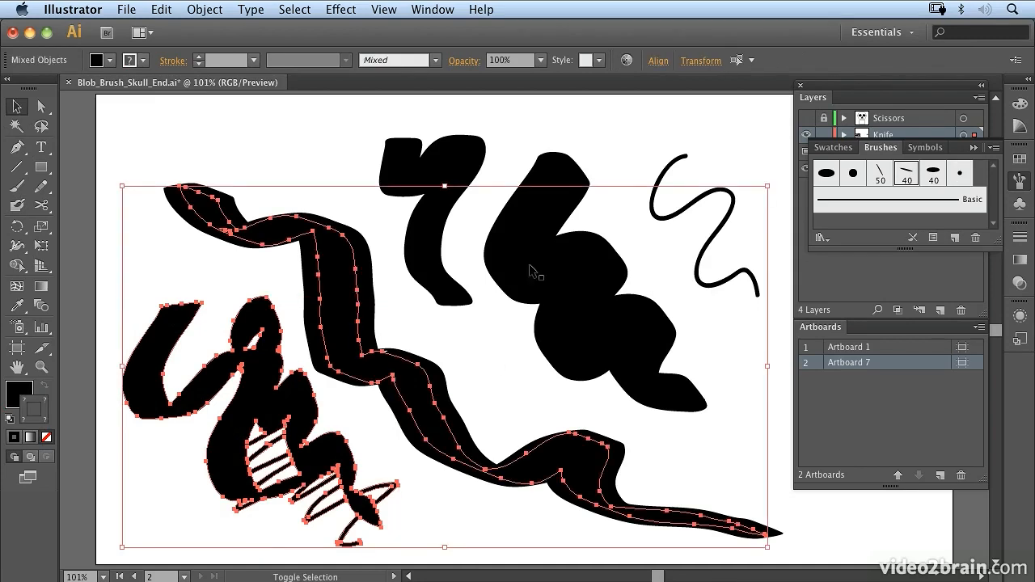
{"action": "left_click", "coordinate": [513, 272], "text": "shift"}
{"action": "left_click", "coordinate": [447, 252], "text": "shift"}
{"action": "left_click", "coordinate": [671, 209], "text": "shift"}
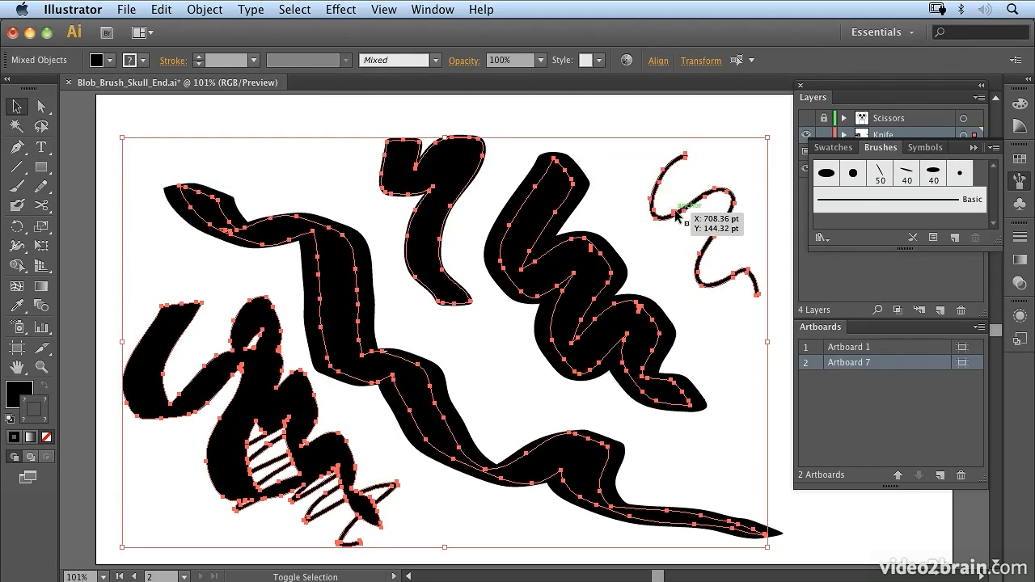
{"action": "key", "text": "Delete"}
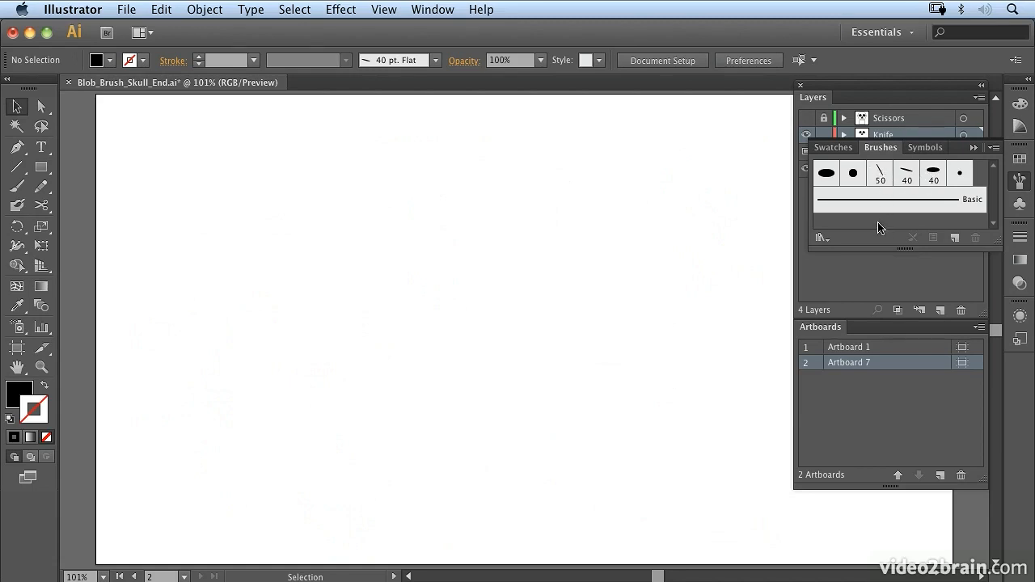
Create a calligraphic brush named "Tooth Brush" with 27% roundness and a 13 pt size
{"action": "left_click", "coordinate": [993, 147]}
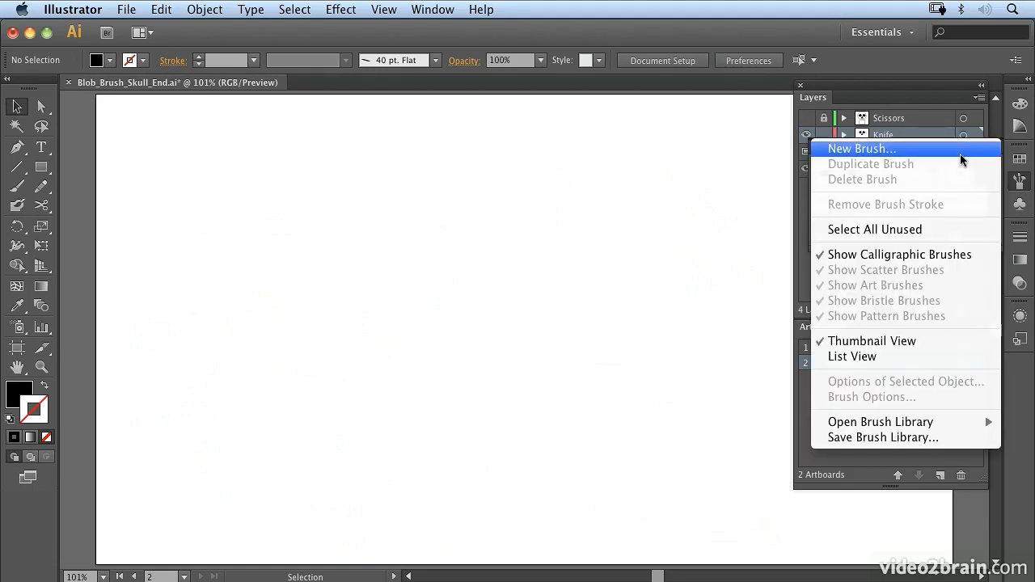
{"action": "left_click", "coordinate": [959, 152]}
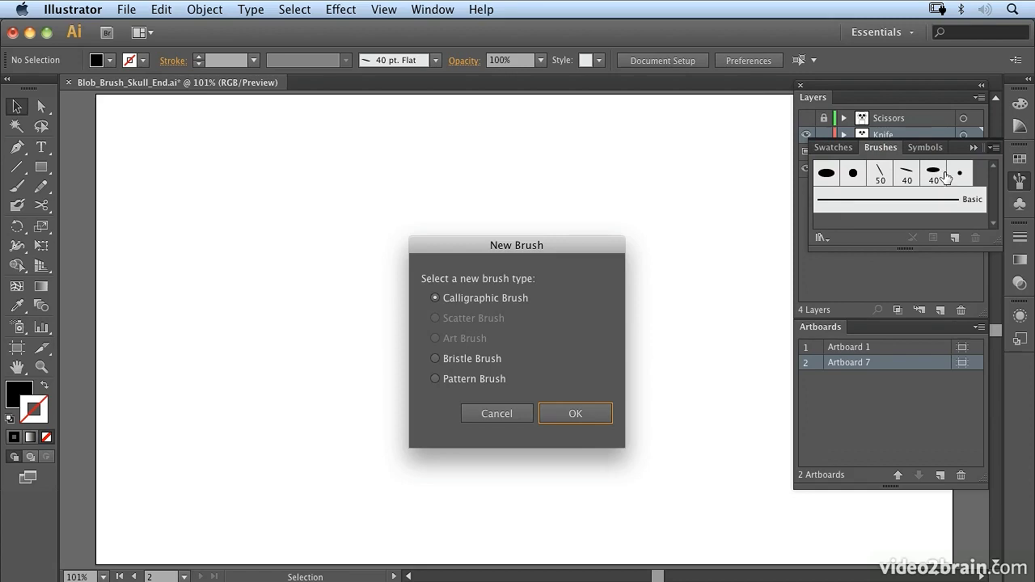
{"action": "left_click", "coordinate": [581, 418]}
{"action": "mouse_move", "coordinate": [538, 92]}
{"action": "left_mouse_down"}
{"action": "mouse_move", "coordinate": [638, 157]}
{"action": "mouse_move", "coordinate": [641, 199]}
{"action": "left_mouse_up"}
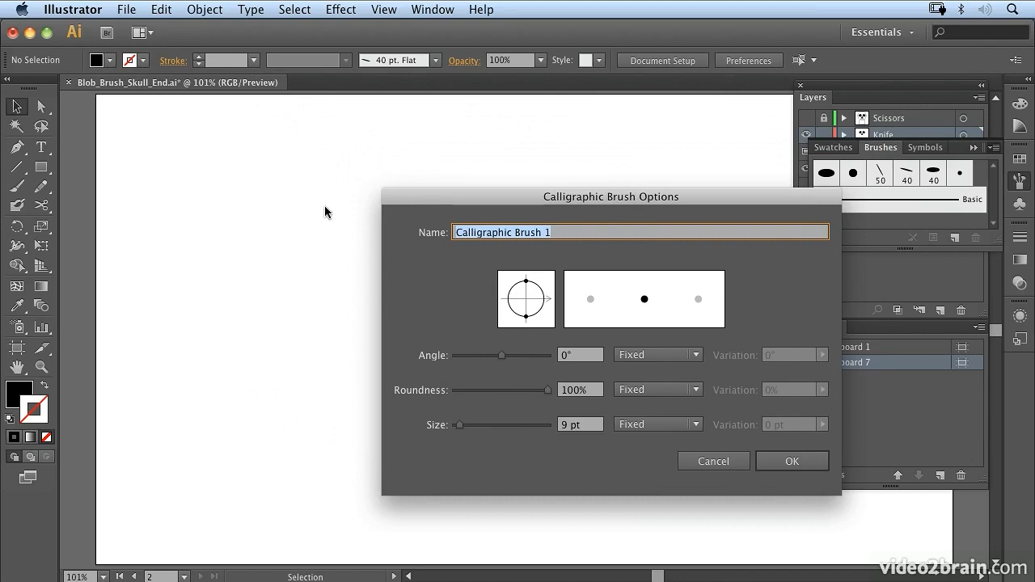
{"action": "type", "text": "Tooth Brush"}
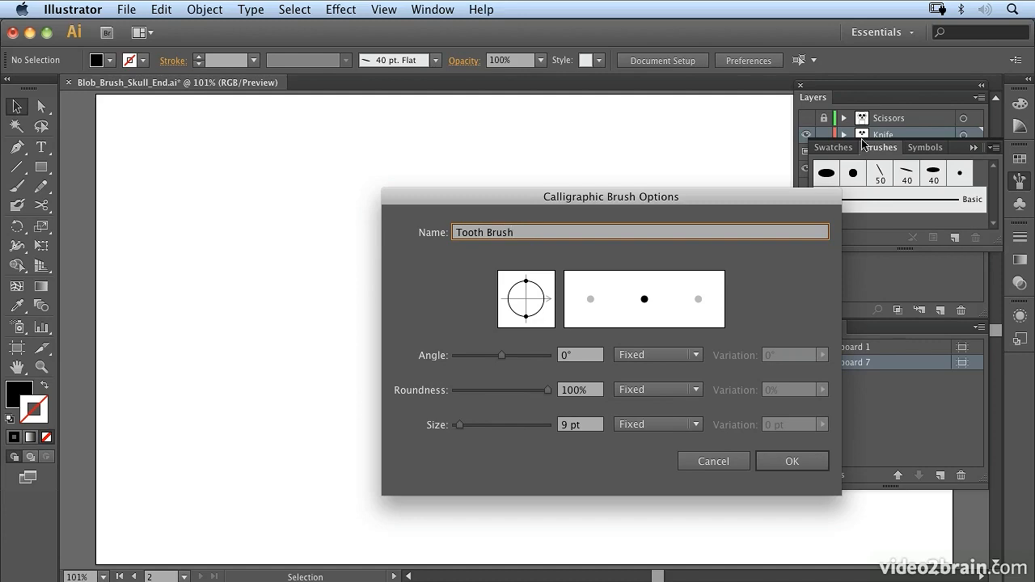
{"action": "left_click_drag", "start_coordinate": [526, 317], "coordinate": [525, 304]}
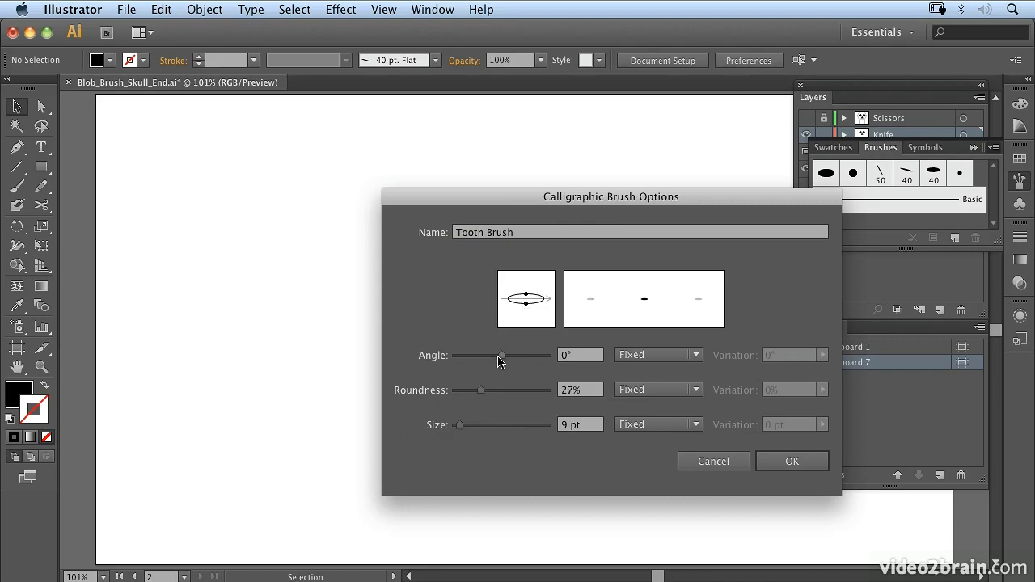
{"action": "left_click_drag", "start_coordinate": [459, 426], "coordinate": [462, 428]}
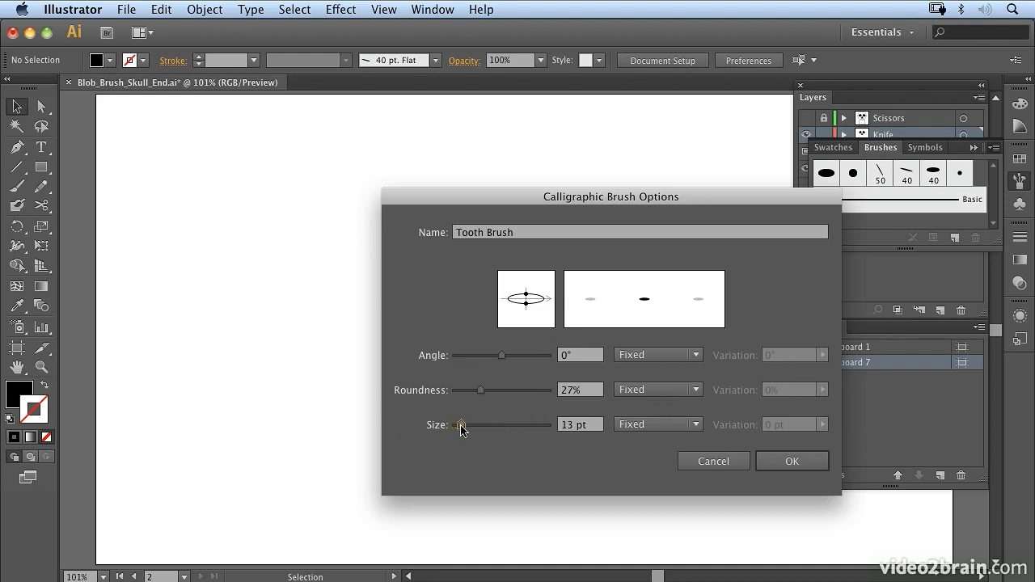
{"action": "left_click", "coordinate": [796, 462]}
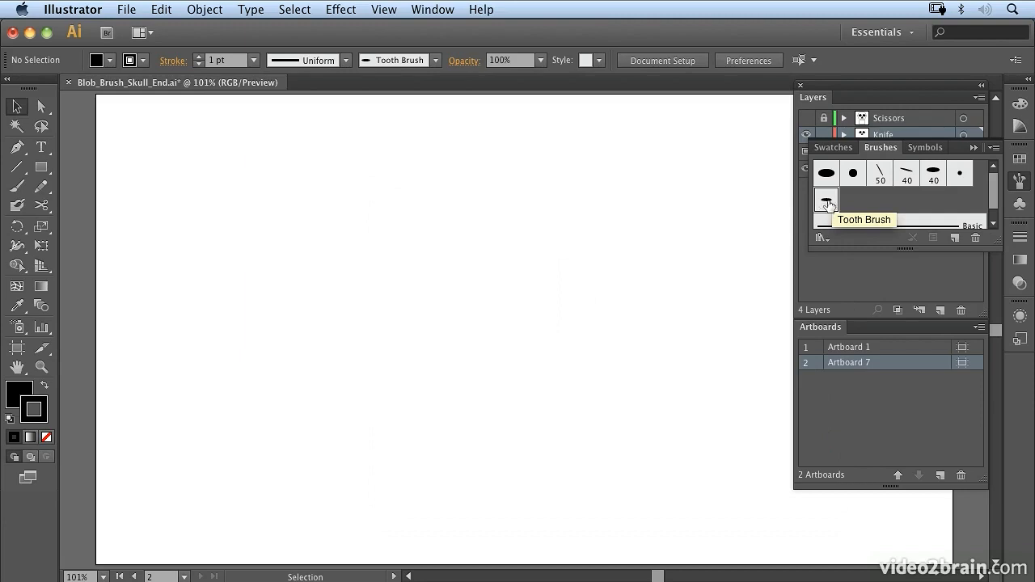
Display Artboard 1, select the white skull's lower jaw and activate the Blob Brush tool
{"action": "left_click", "coordinate": [884, 136]}
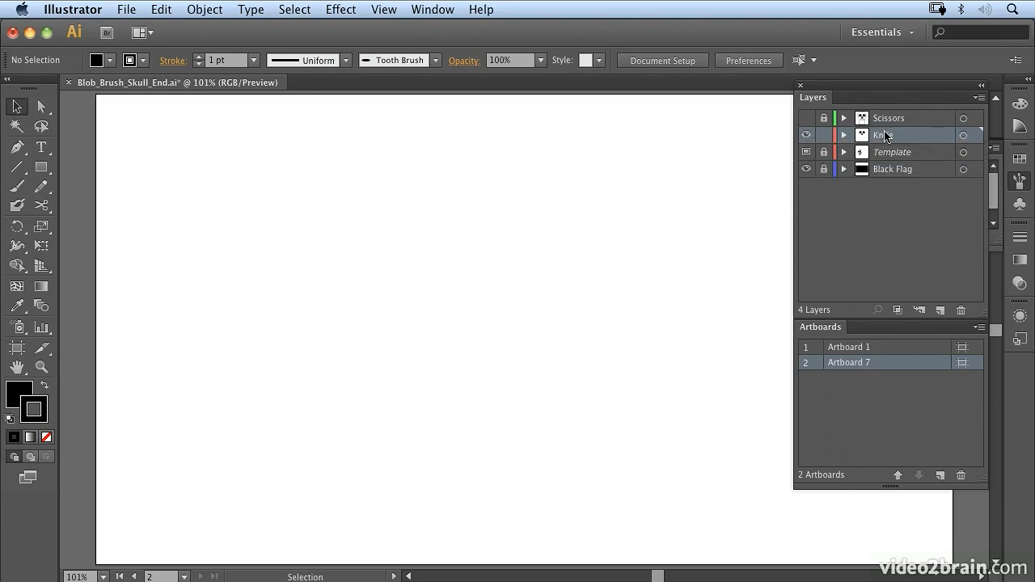
{"action": "double_click", "coordinate": [816, 349]}
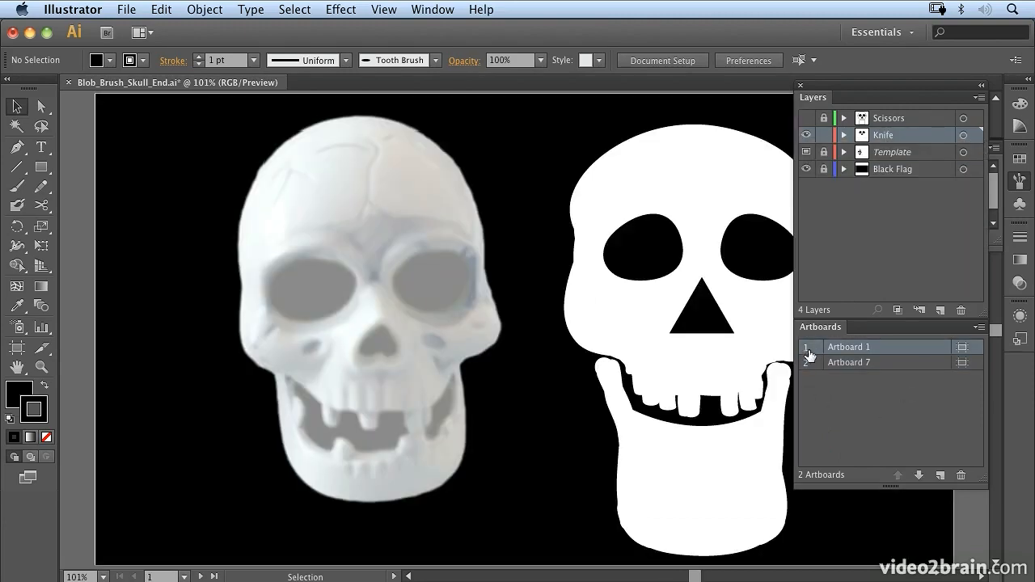
{"action": "left_click", "coordinate": [663, 432]}
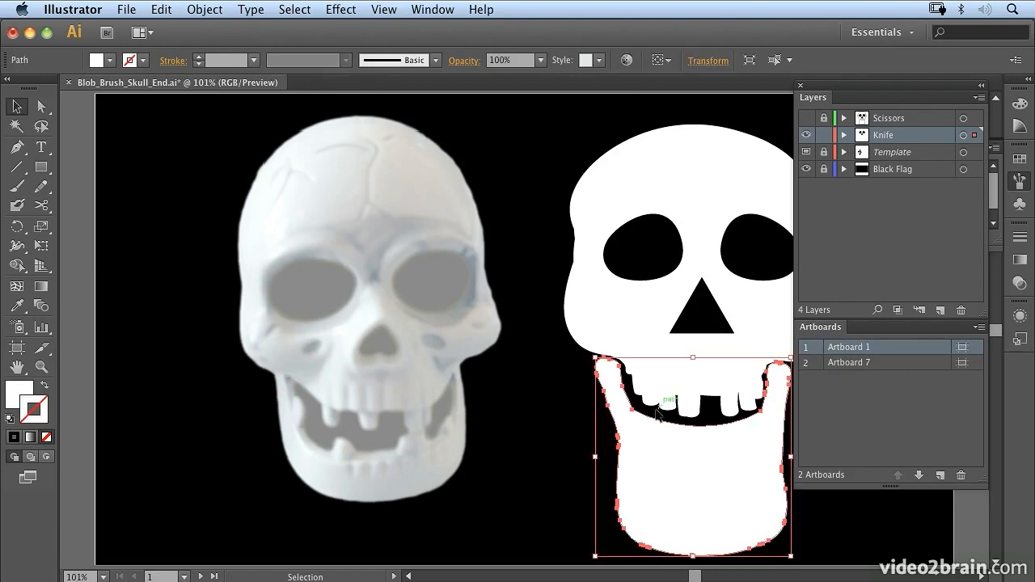
{"action": "left_click", "coordinate": [16, 205]}
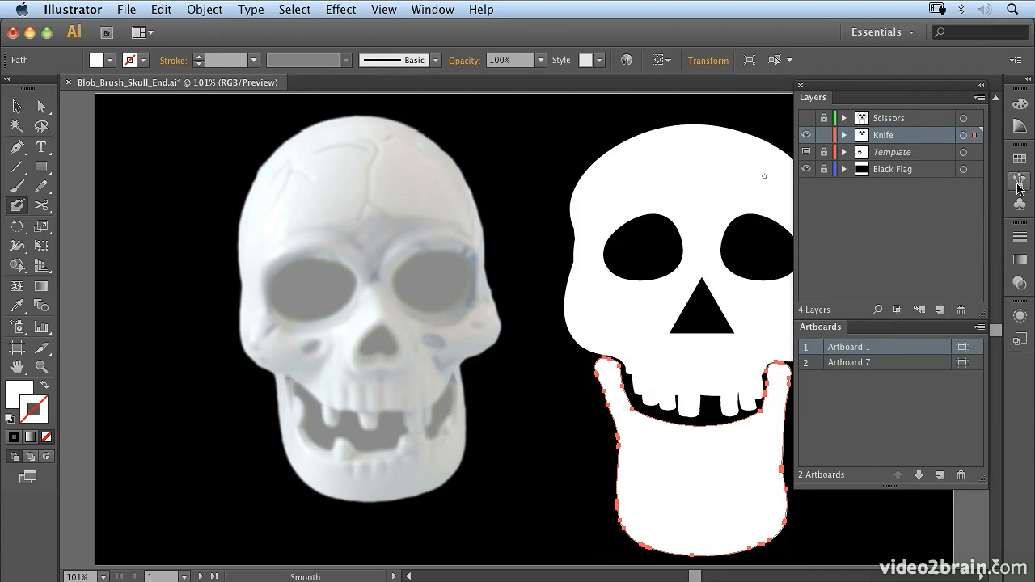
Apply the Tooth Brush to the selected jaw shape and undo it
{"action": "left_click", "coordinate": [1020, 182]}
{"action": "left_click", "coordinate": [826, 200]}
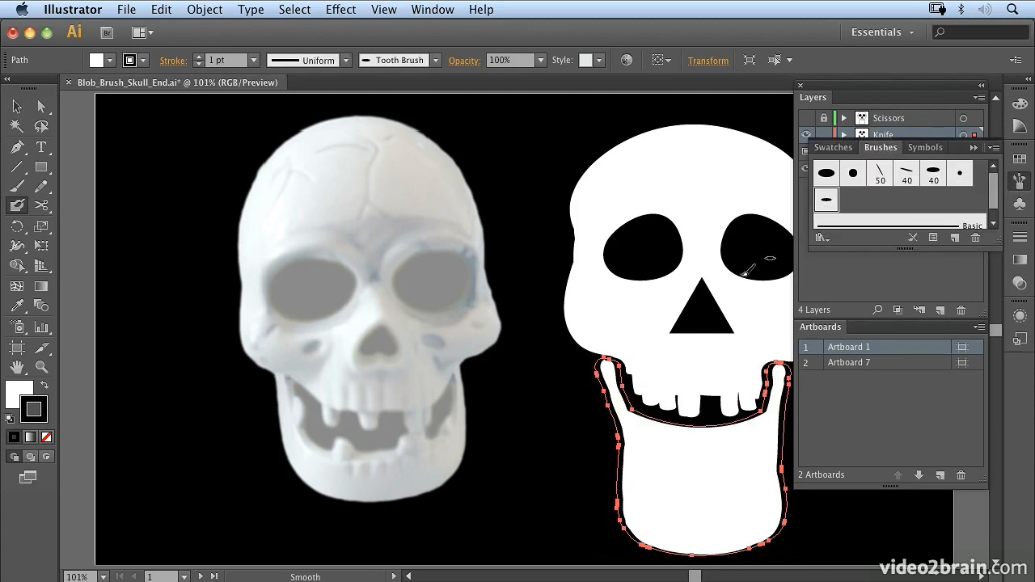
{"action": "left_click", "coordinate": [166, 10]}
{"action": "left_click", "coordinate": [174, 30]}
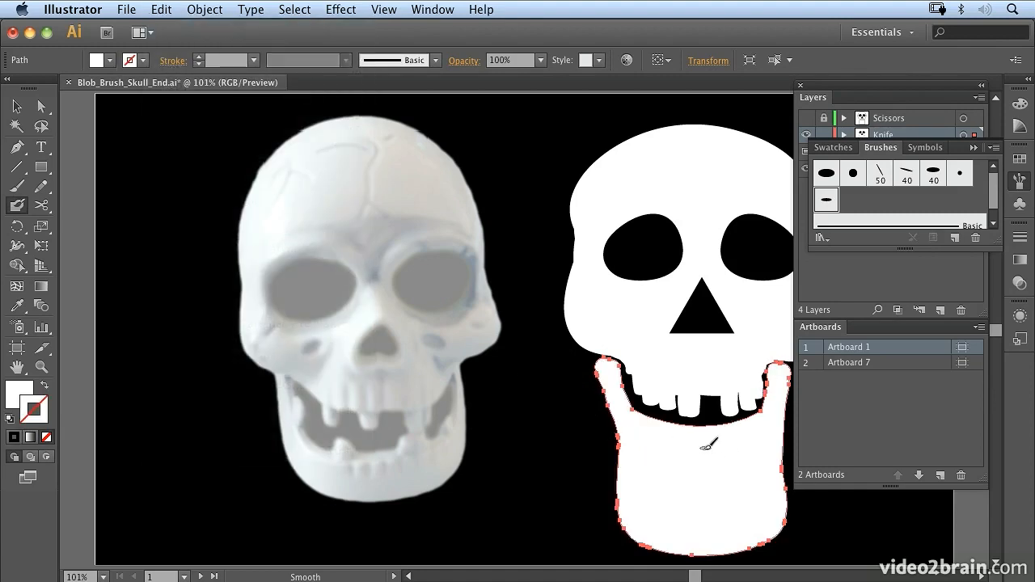
Deselect the jaw, choose the Tooth Brush for the Blob Brush tool and set the stroke color to white
{"action": "left_click", "coordinate": [513, 485], "text": "super"}
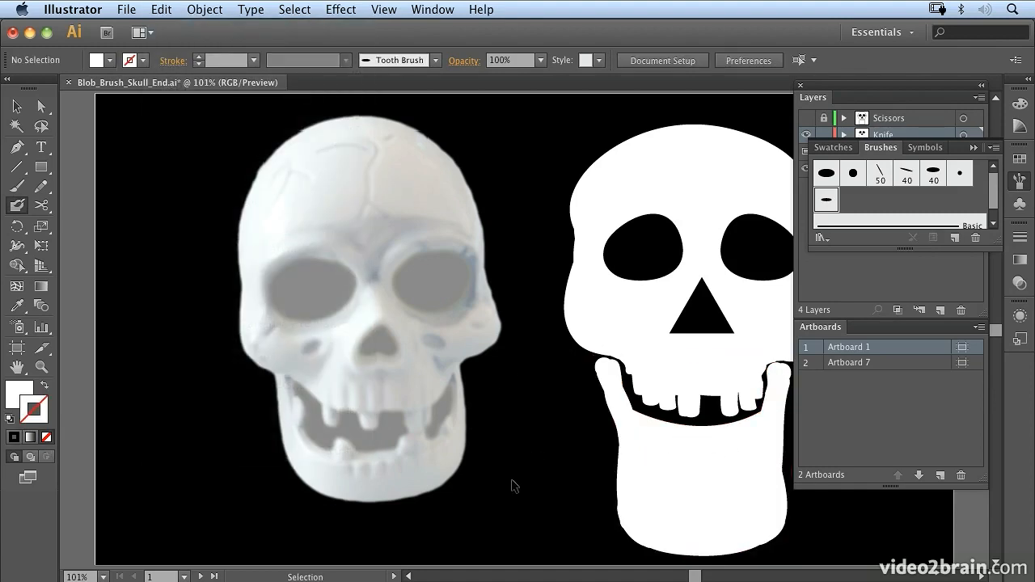
{"action": "left_click", "coordinate": [827, 202]}
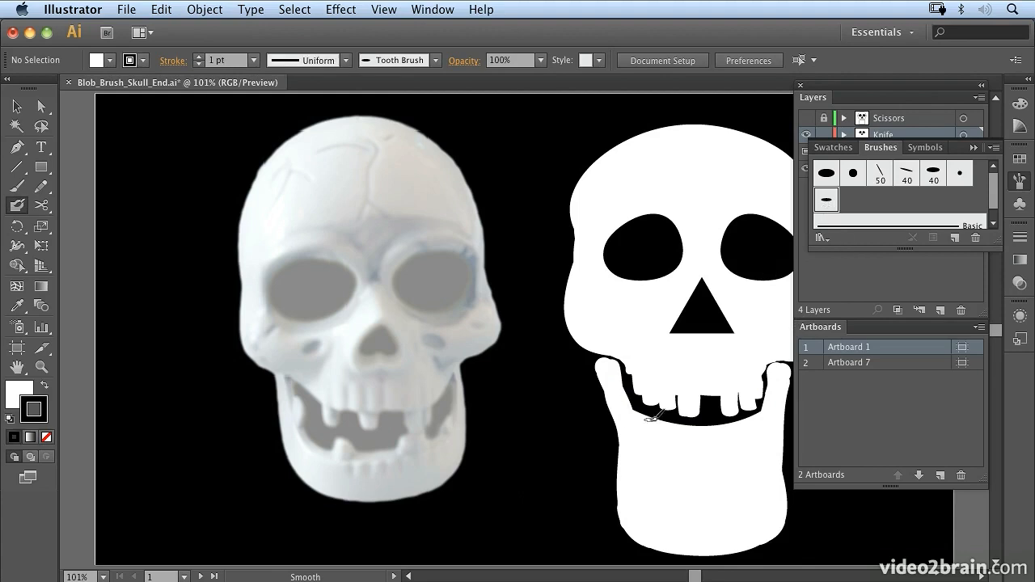
{"action": "key", "text": "slash"}
{"action": "key", "text": "super+z"}
{"action": "key", "text": "super+z"}
{"action": "left_click", "coordinate": [1021, 104]}
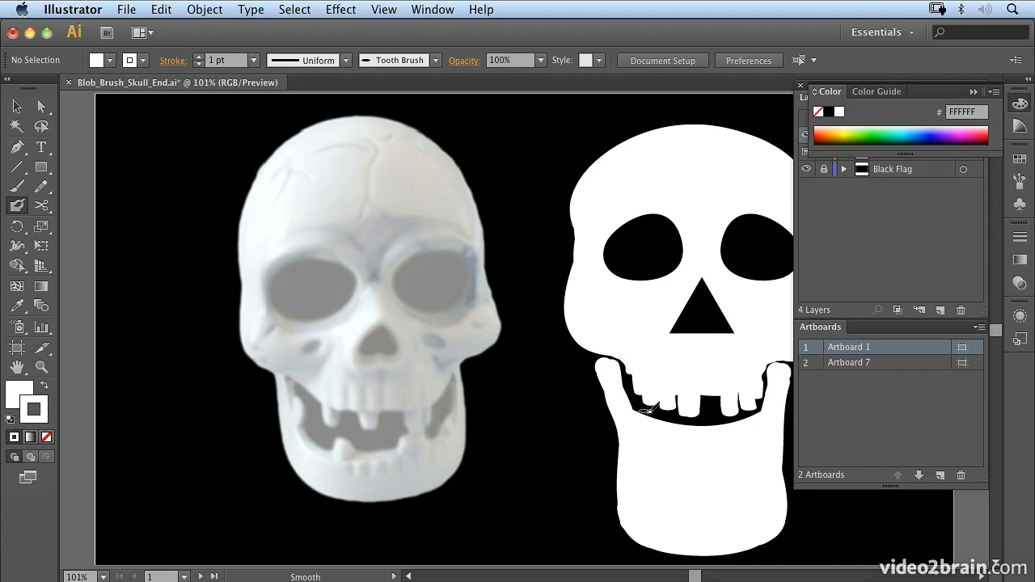
Set the fill to none and paint a row of small white teeth along the jaw's upper edge
{"action": "key", "text": "slash"}
{"action": "left_click_drag", "start_coordinate": [695, 422], "coordinate": [746, 419]}
{"action": "left_click", "coordinate": [754, 415]}
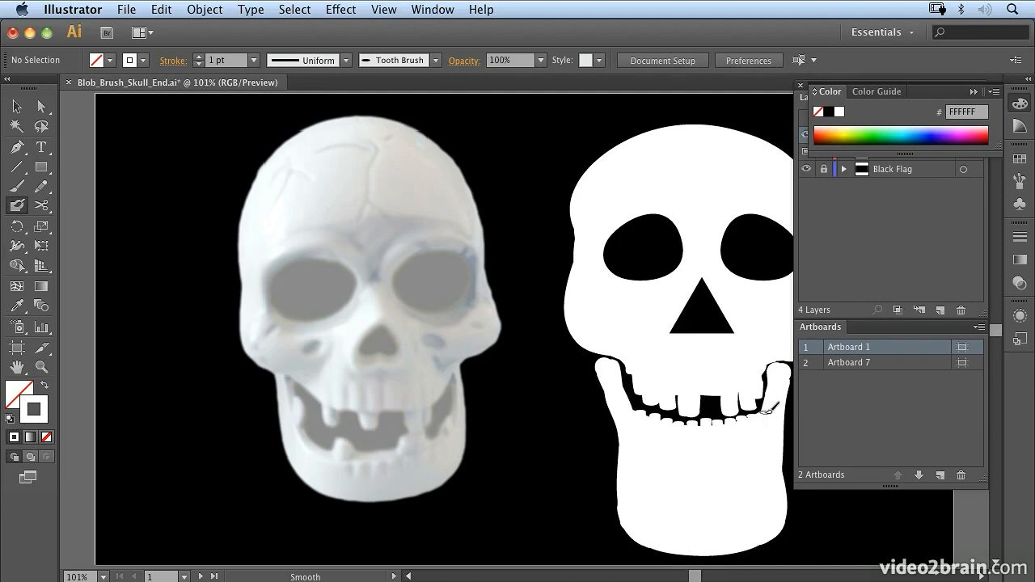
Check the Blob Brush tool options, close them without changes and display the document's brushes
{"action": "double_click", "coordinate": [17, 206]}
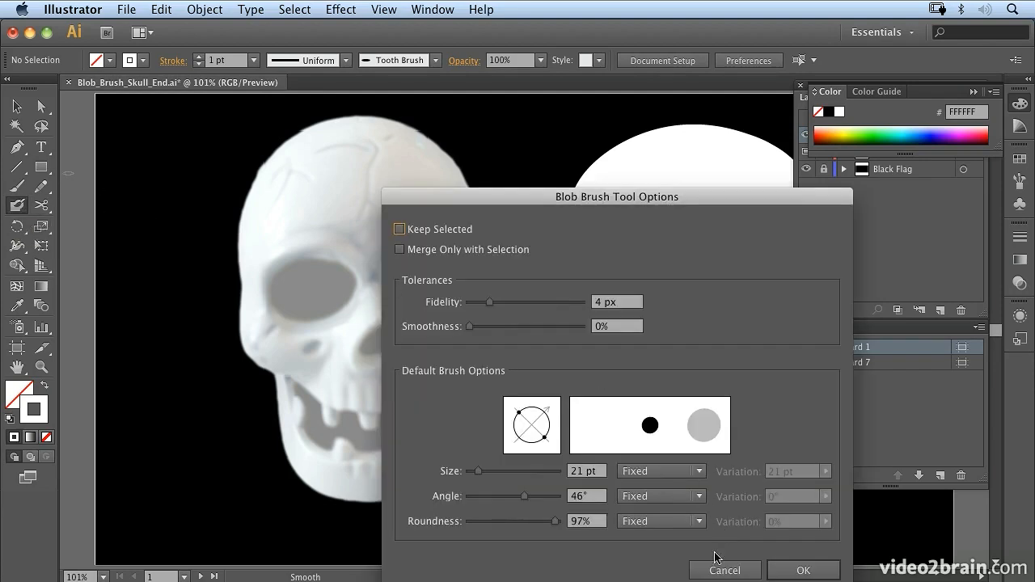
{"action": "left_click", "coordinate": [727, 570]}
{"action": "left_click", "coordinate": [1020, 179]}
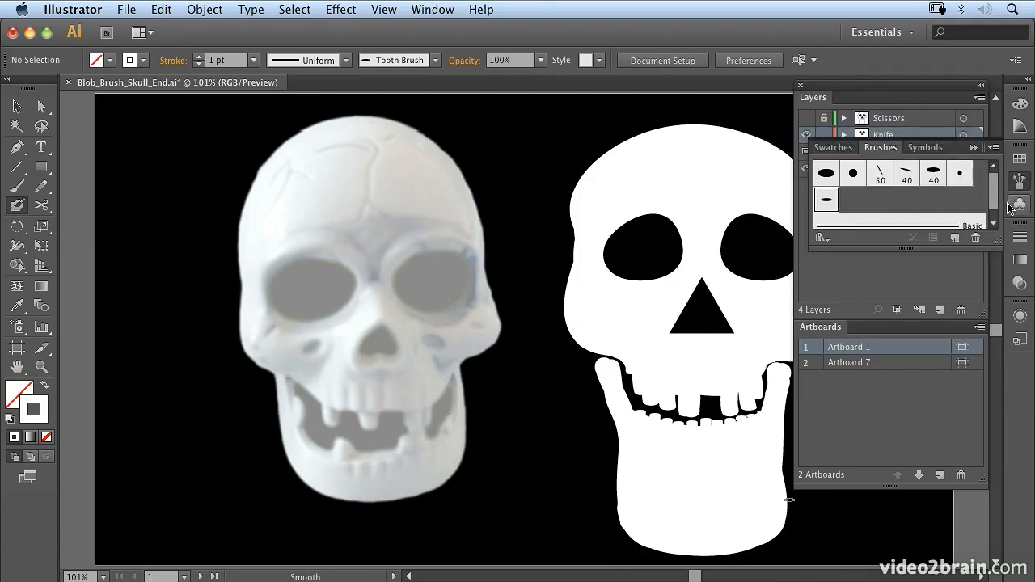